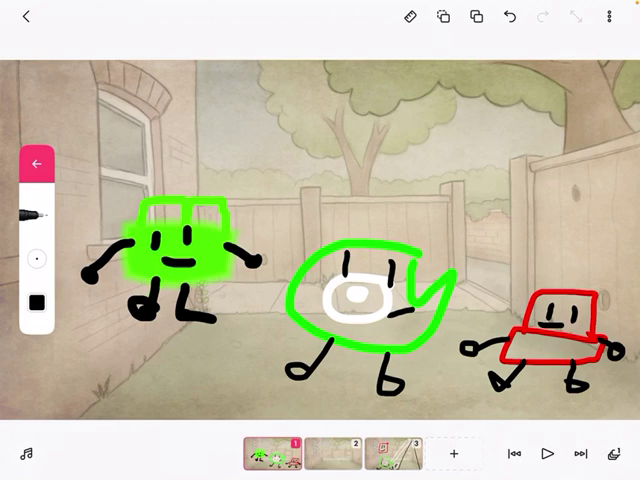
Draw a black '1' in the sky, a '2' above the green character, and a scribbled shadow beneath it
{"action": "left_click", "coordinate": [425, 128]}
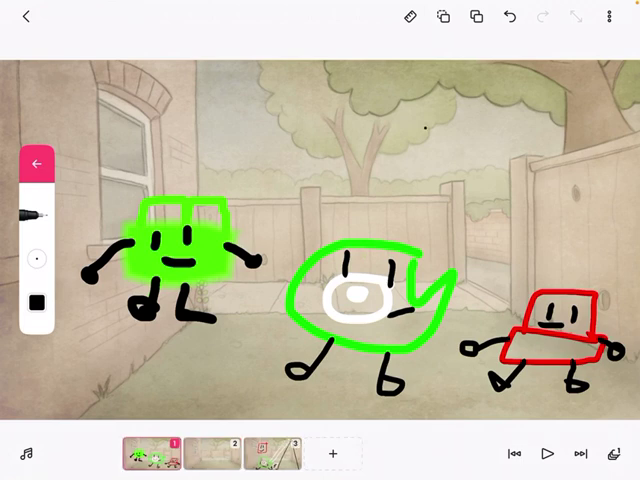
{"action": "left_click_drag", "start_coordinate": [460, 102], "coordinate": [455, 142]}
{"action": "left_click_drag", "start_coordinate": [443, 110], "coordinate": [458, 102]}
{"action": "left_click_drag", "start_coordinate": [438, 140], "coordinate": [462, 138]}
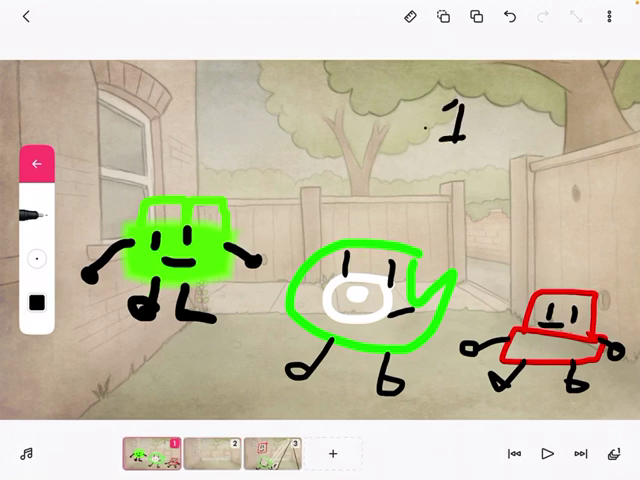
{"action": "mouse_move", "coordinate": [150, 124]}
{"action": "left_mouse_down"}
{"action": "mouse_move", "coordinate": [185, 128]}
{"action": "mouse_move", "coordinate": [202, 160]}
{"action": "left_mouse_up"}
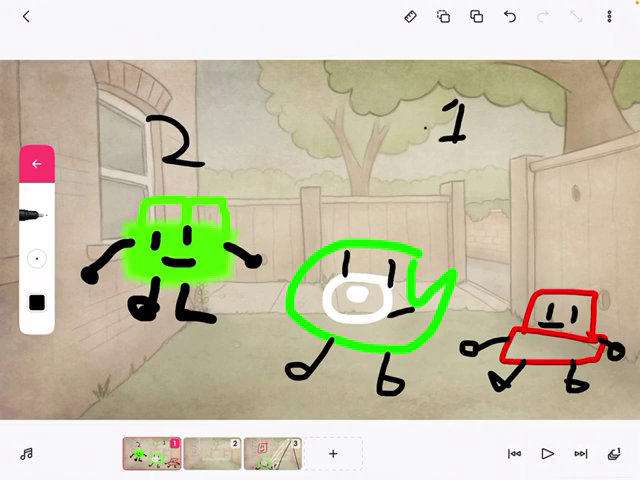
{"action": "mouse_move", "coordinate": [250, 360]}
{"action": "left_mouse_down"}
{"action": "mouse_move", "coordinate": [120, 380]}
{"action": "mouse_move", "coordinate": [250, 385]}
{"action": "mouse_move", "coordinate": [160, 390]}
{"action": "mouse_move", "coordinate": [200, 385]}
{"action": "left_mouse_up"}
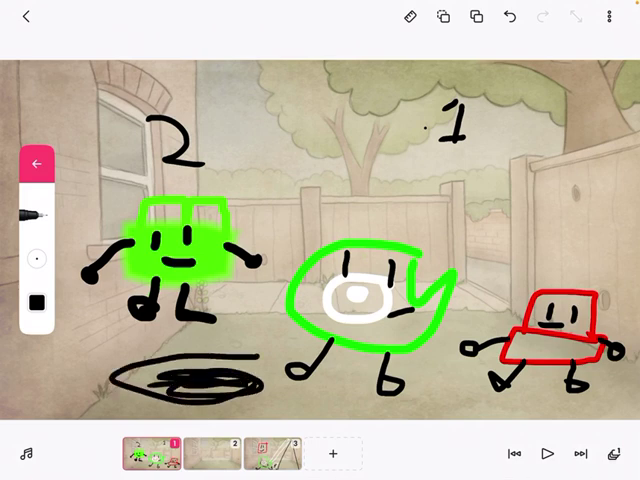
Switch to the eraser tool and adjust its size in the eraser options
{"action": "left_click", "coordinate": [36, 163]}
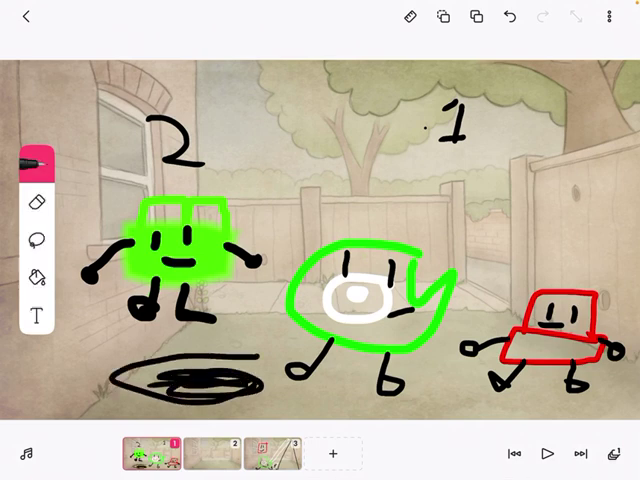
{"action": "left_click", "coordinate": [36, 202]}
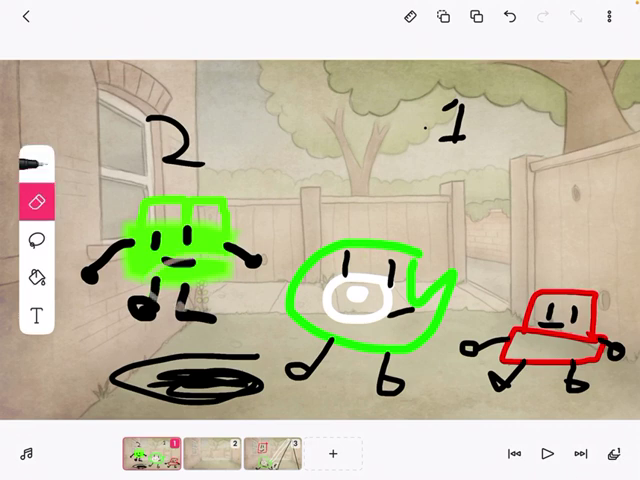
{"action": "left_click", "coordinate": [36, 202]}
{"action": "left_click", "coordinate": [36, 215]}
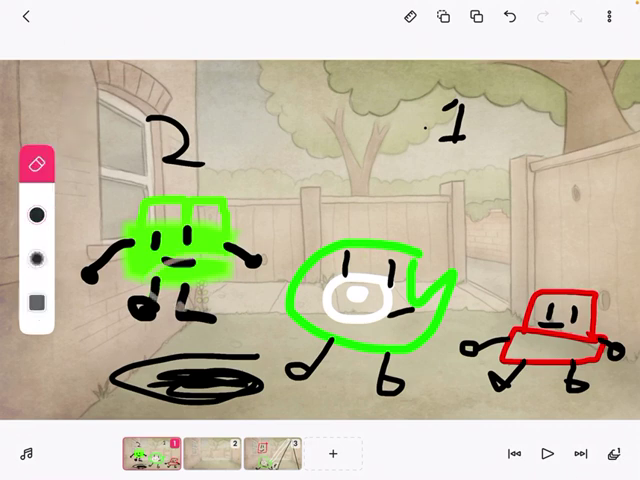
{"action": "left_click", "coordinate": [36, 163]}
Rub out the green character's legs, face, arms and body, enlarging the eraser to 150px
{"action": "mouse_move", "coordinate": [150, 300]}
{"action": "left_mouse_down"}
{"action": "mouse_move", "coordinate": [195, 275]}
{"action": "mouse_move", "coordinate": [130, 295]}
{"action": "mouse_move", "coordinate": [215, 215]}
{"action": "mouse_move", "coordinate": [200, 245]}
{"action": "mouse_move", "coordinate": [128, 262]}
{"action": "mouse_move", "coordinate": [205, 250]}
{"action": "left_mouse_up"}
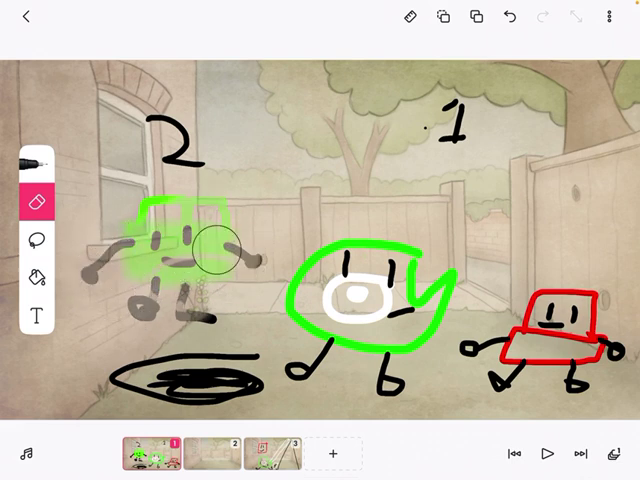
{"action": "left_click_drag", "start_coordinate": [150, 235], "coordinate": [110, 165]}
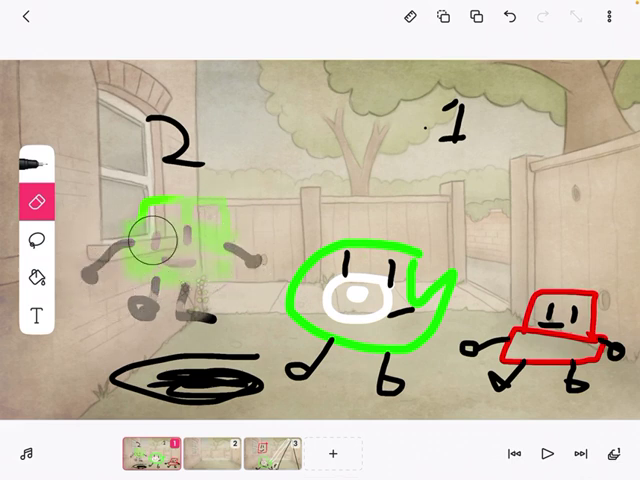
{"action": "left_click", "coordinate": [37, 202]}
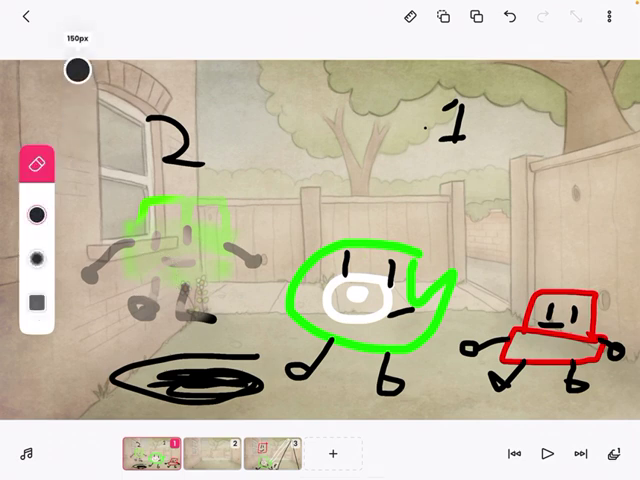
{"action": "mouse_move", "coordinate": [155, 225]}
{"action": "left_mouse_down"}
{"action": "mouse_move", "coordinate": [230, 258]}
{"action": "mouse_move", "coordinate": [170, 300]}
{"action": "mouse_move", "coordinate": [85, 250]}
{"action": "mouse_move", "coordinate": [100, 265]}
{"action": "mouse_move", "coordinate": [202, 210]}
{"action": "left_mouse_up"}
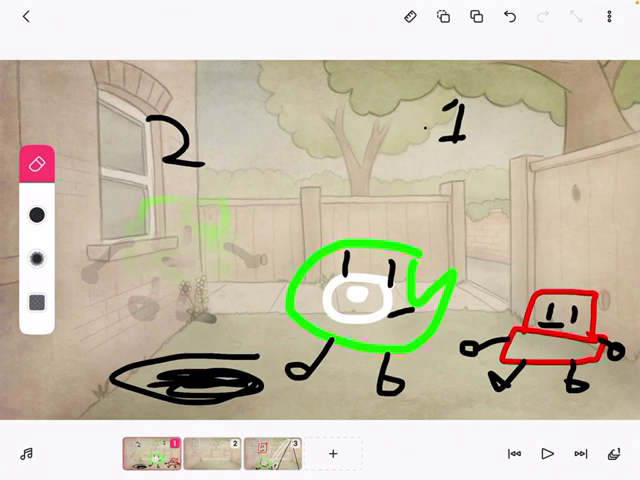
Go to frame 3 in the timeline and expand the tool list
{"action": "left_click", "coordinate": [272, 453]}
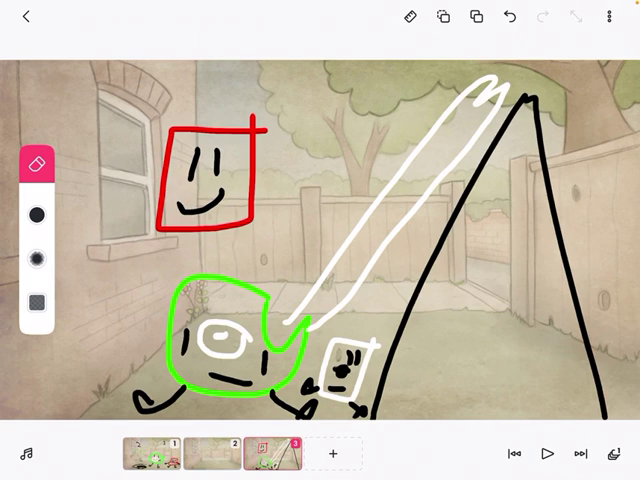
{"action": "left_click", "coordinate": [36, 164]}
Lasso the green character and move it up and right near the red face
{"action": "left_click", "coordinate": [36, 240]}
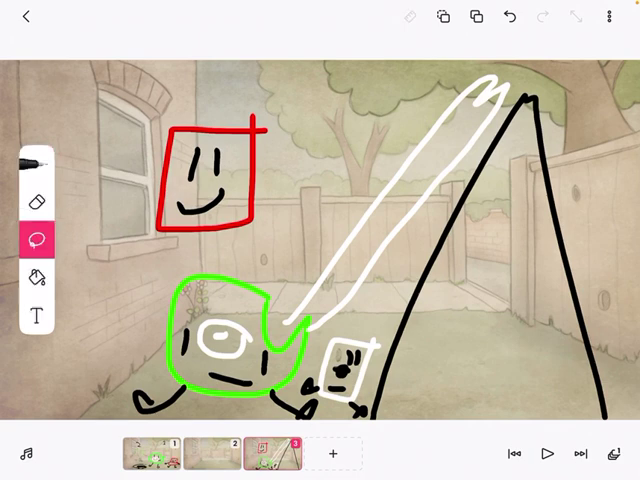
{"action": "left_click_drag", "start_coordinate": [280, 272], "coordinate": [200, 405]}
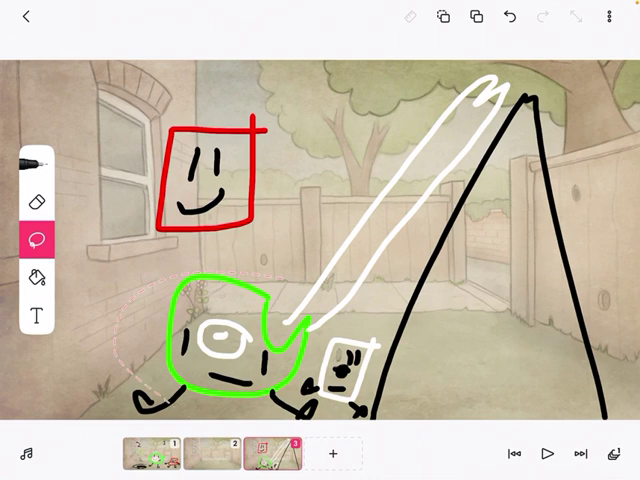
{"action": "left_click_drag", "start_coordinate": [145, 185], "coordinate": [138, 137]}
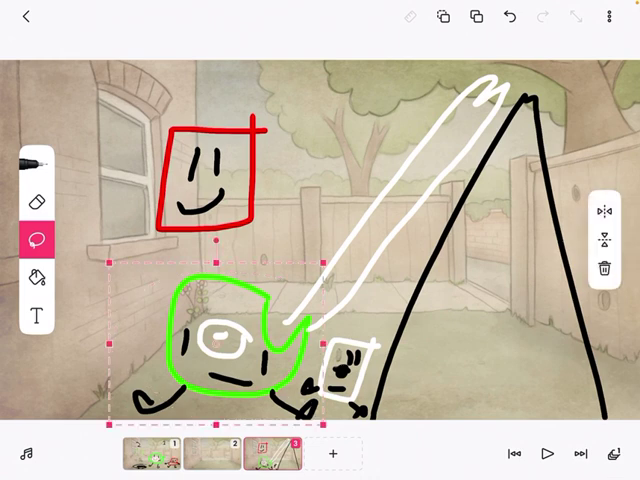
{"action": "left_click_drag", "start_coordinate": [216, 340], "coordinate": [322, 196]}
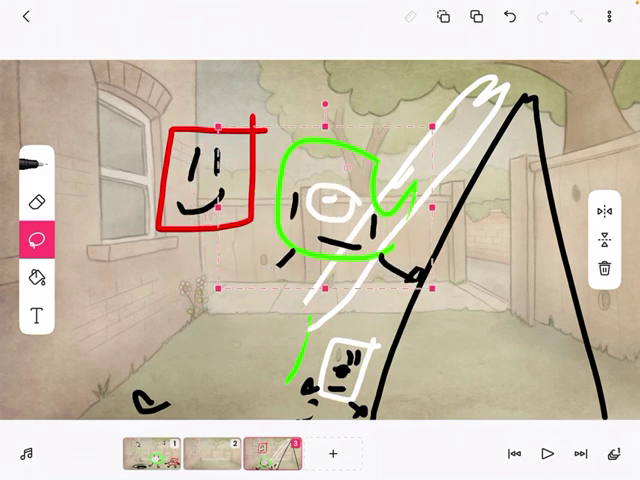
{"action": "left_click", "coordinate": [150, 330]}
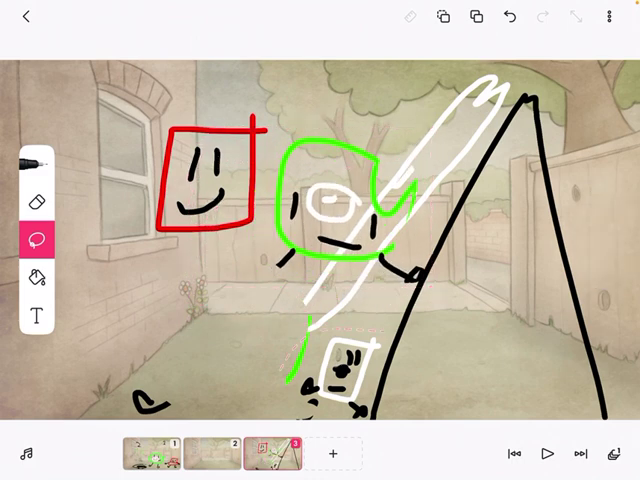
Move the small square character up the ramp to the tower top, then return home
{"action": "left_click_drag", "start_coordinate": [300, 300], "coordinate": [310, 305]}
{"action": "left_click_drag", "start_coordinate": [332, 370], "coordinate": [520, 75]}
{"action": "left_click", "coordinate": [300, 120]}
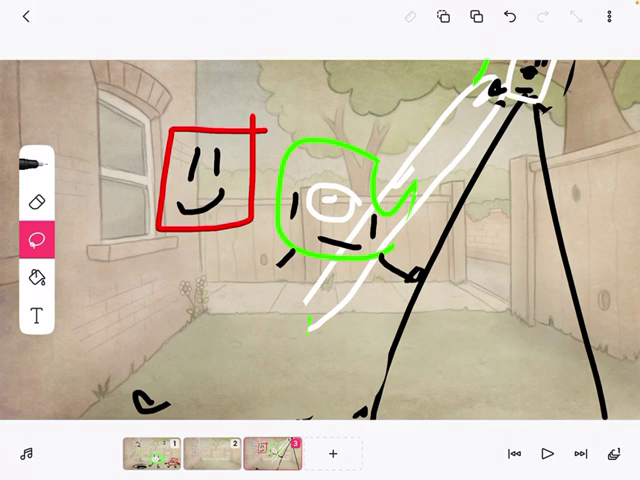
{"action": "key", "text": "super+h"}
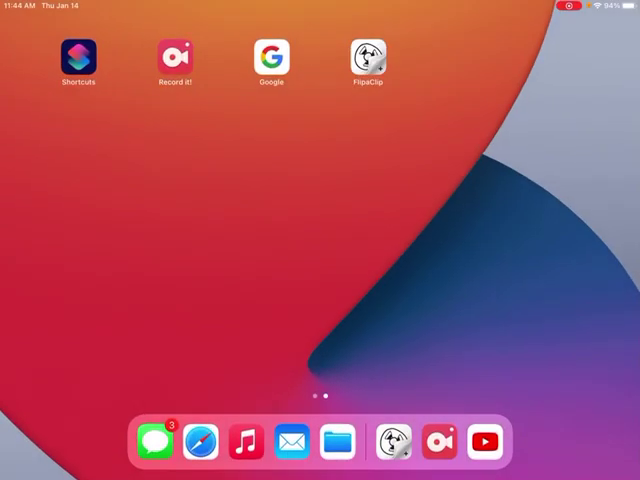